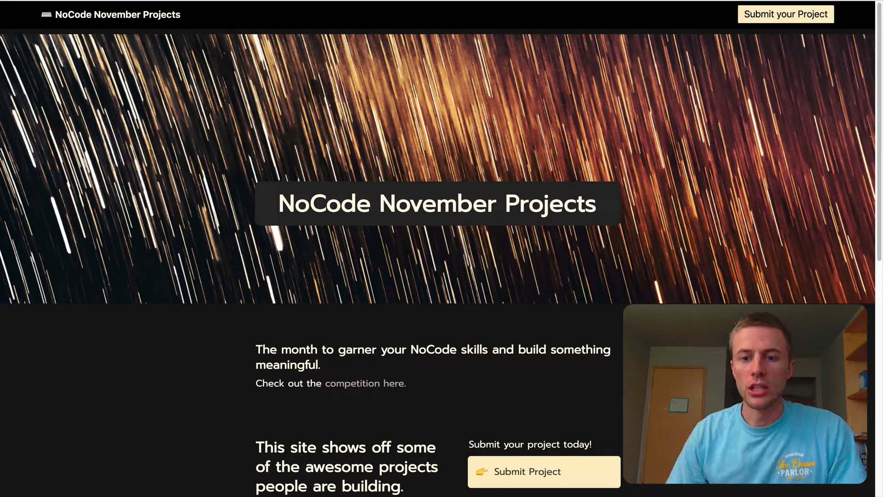
# In Notion, highlight the checked side-project to-dos and the words 'Nocode November'
pyautogui.hotkey('ctrl', 'Left')
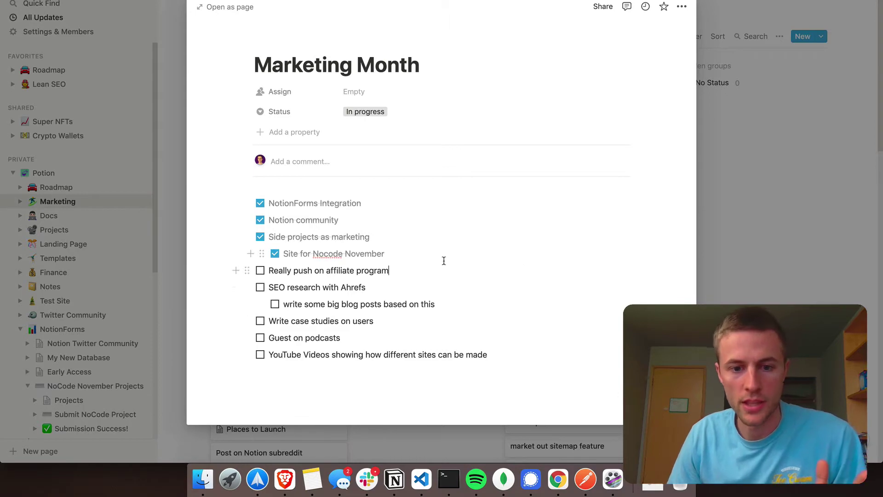
pyautogui.moveTo(400, 214); pyautogui.dragTo(400, 251)
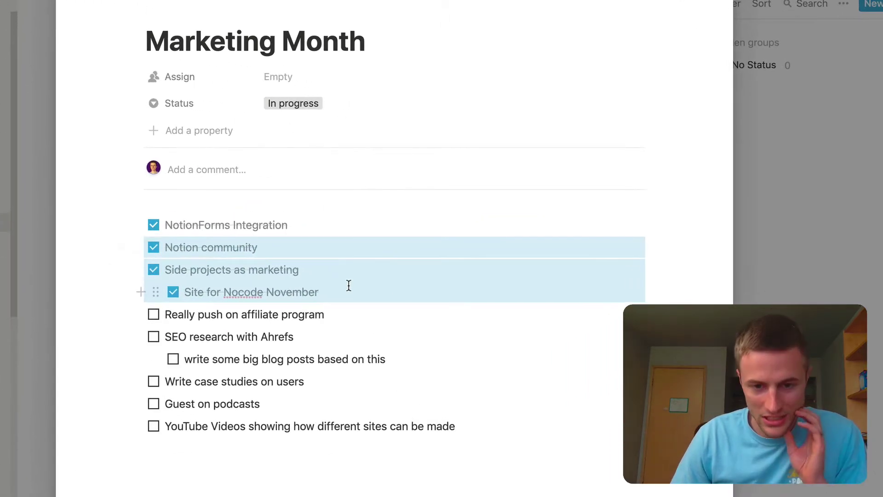
pyautogui.click(242, 242)
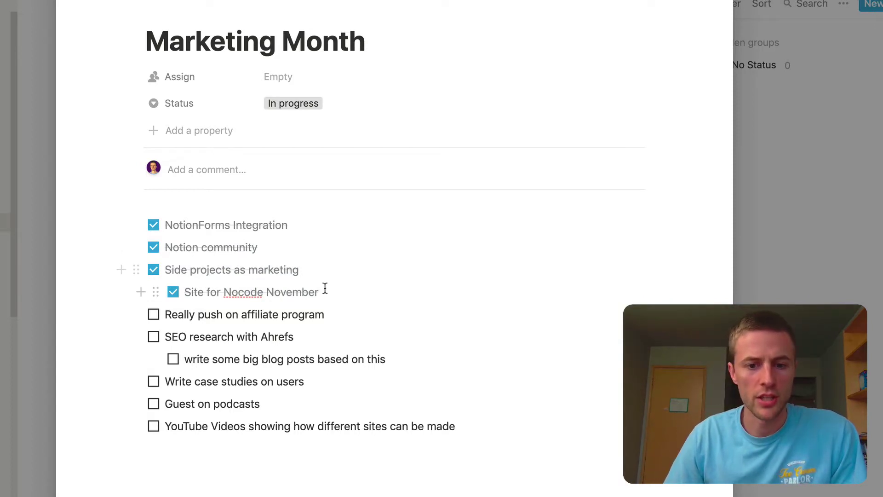
pyautogui.moveTo(333, 290); pyautogui.dragTo(205, 288)
pyautogui.click(351, 222)
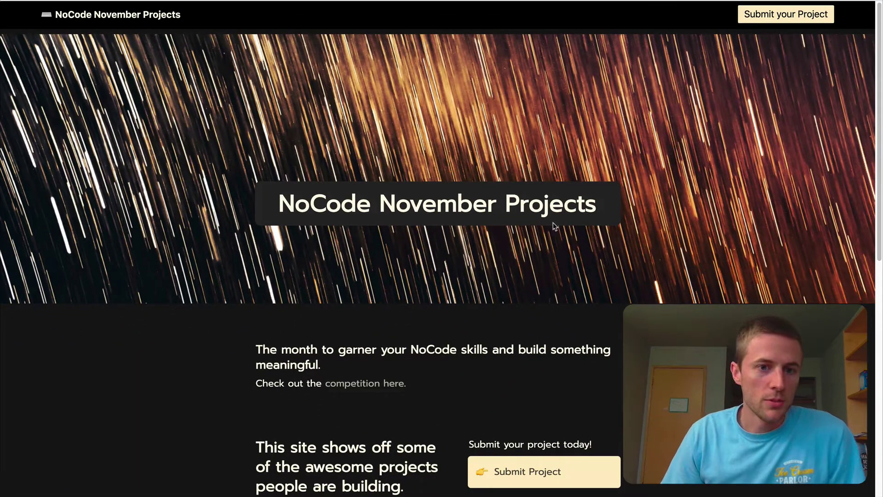
# Scroll up and down through the page to review its content
pyautogui.scroll(-2, 448, 290)
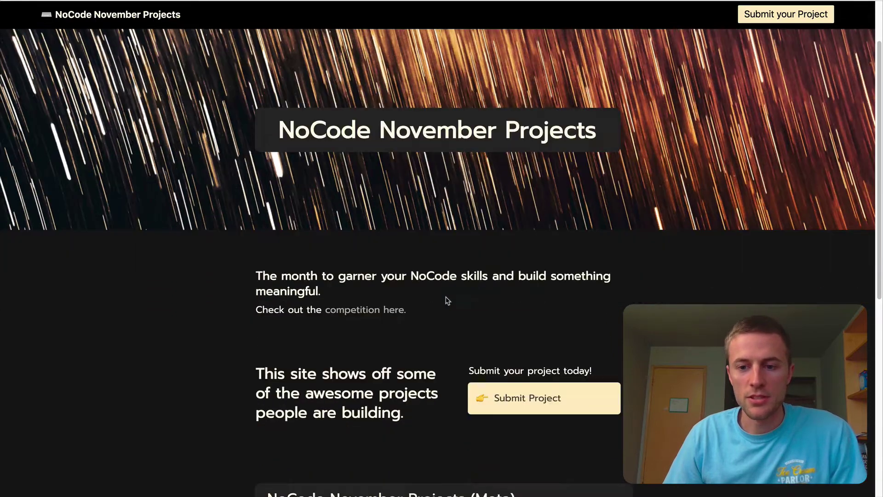
pyautogui.scroll(-3, 446, 299)
pyautogui.scroll(-5, 446, 300)
pyautogui.scroll(6, 446, 301)
pyautogui.scroll(2, 446, 301)
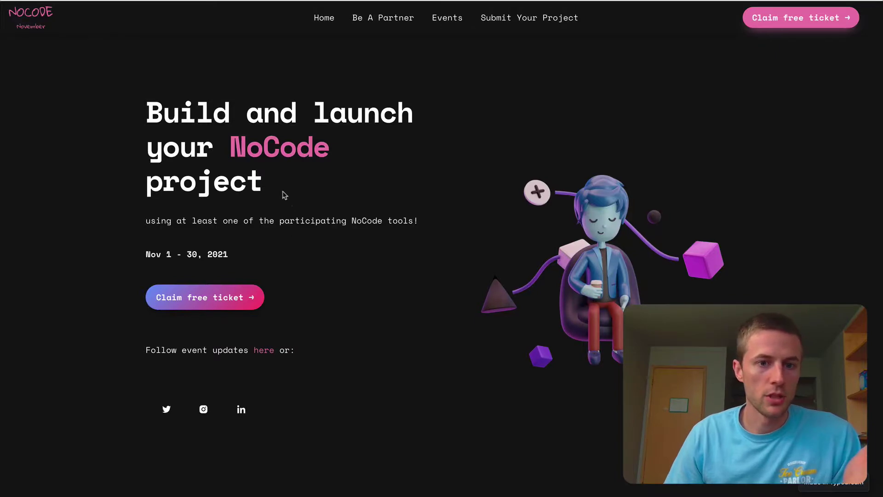
pyautogui.scroll(-5, 311, 166)
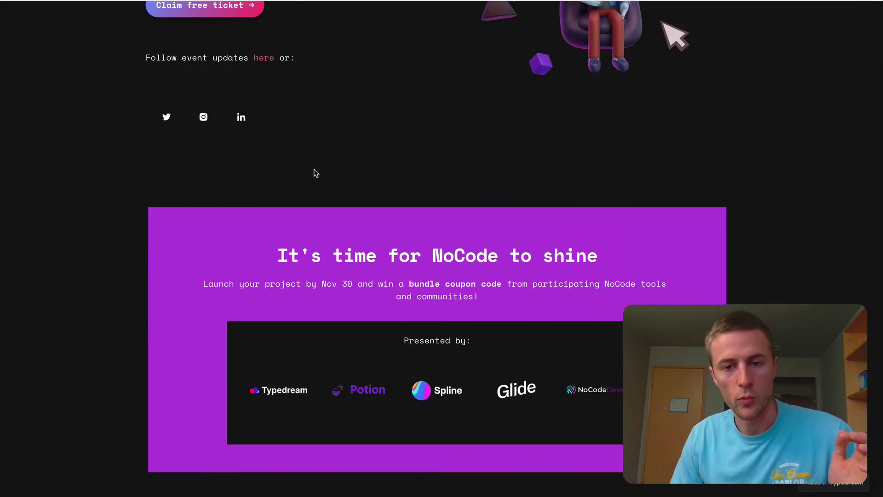
pyautogui.scroll(-10, 316, 173)
pyautogui.scroll(15, 316, 168)
pyautogui.scroll(-8, 322, 184)
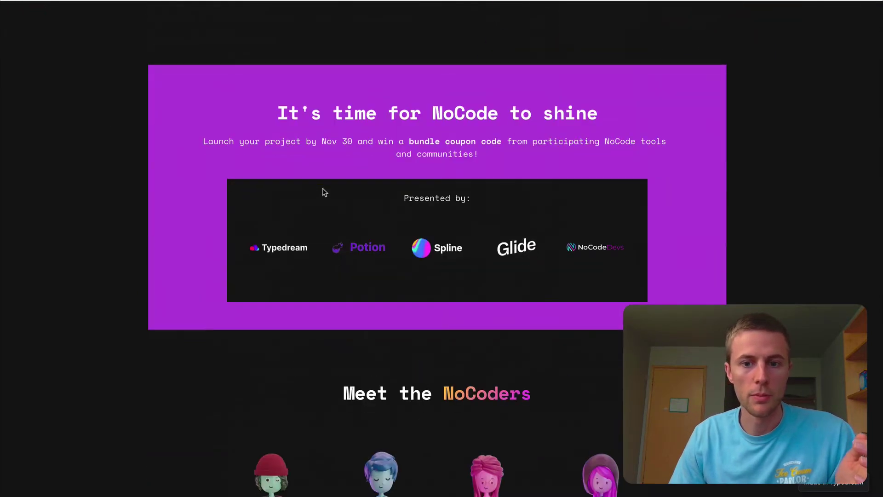
pyautogui.scroll(-5, 331, 198)
pyautogui.scroll(-10, 339, 205)
pyautogui.scroll(-8, 349, 198)
pyautogui.scroll(20, 375, 192)
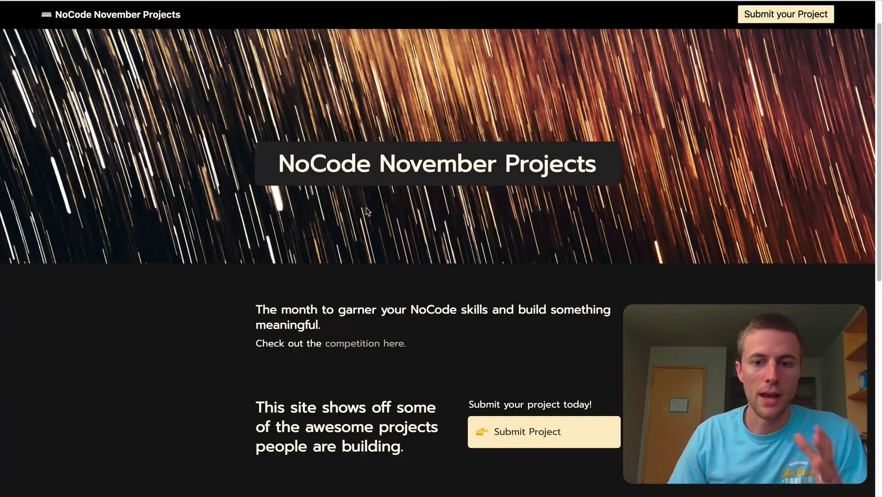
pyautogui.scroll(-4, 412, 262)
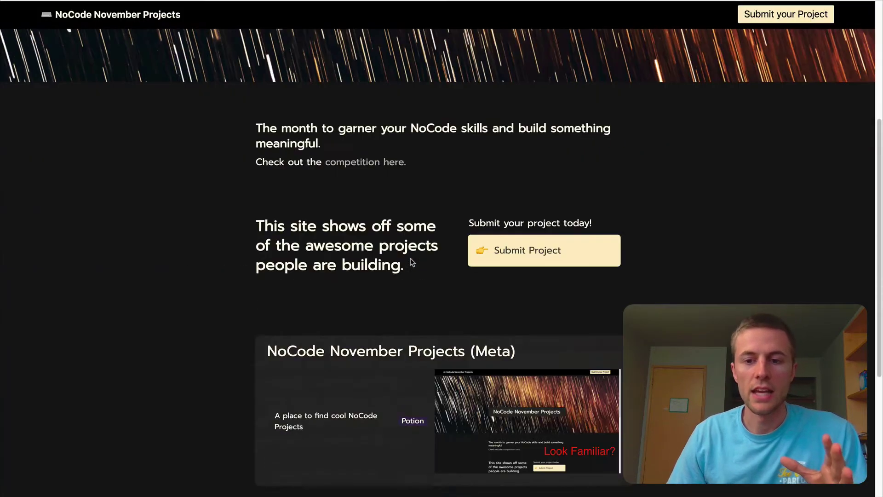
pyautogui.scroll(-1, 412, 262)
pyautogui.scroll(-1, 410, 260)
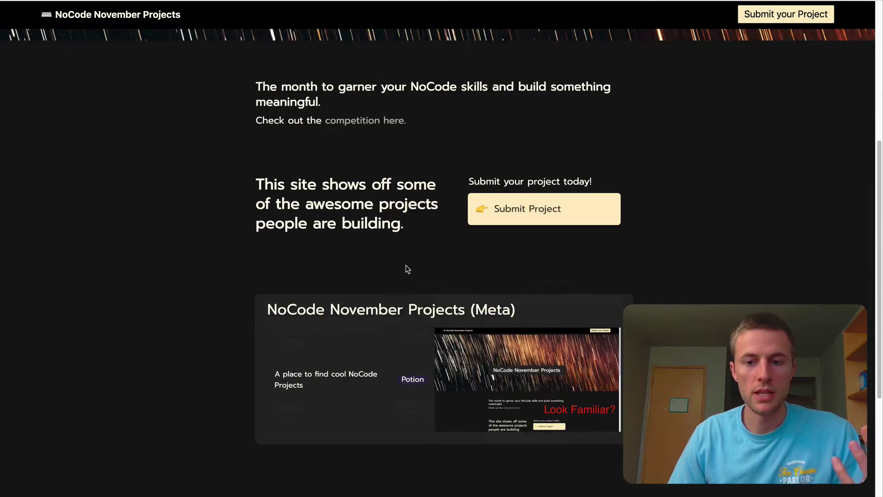
pyautogui.scroll(5, 532, 265)
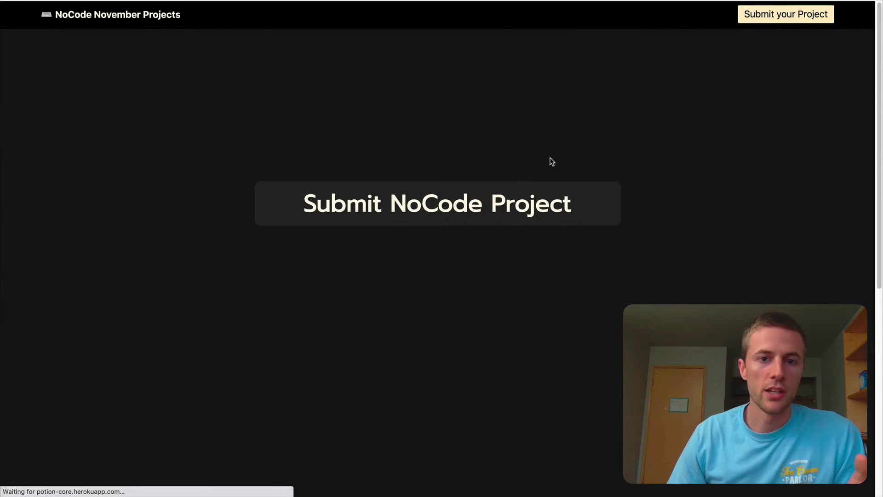
pyautogui.scroll(-5, 483, 207)
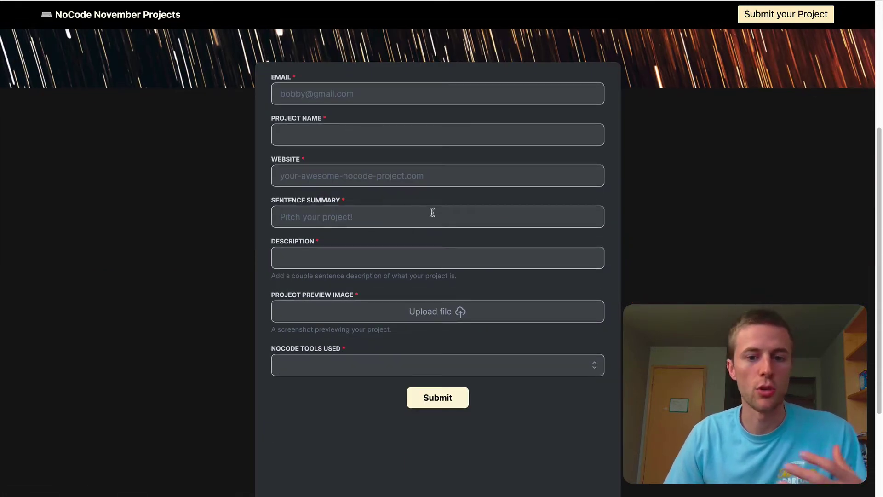
# On the published site, open the Meta project's details, highlight them, then return to the homepage
pyautogui.click(144, 20)
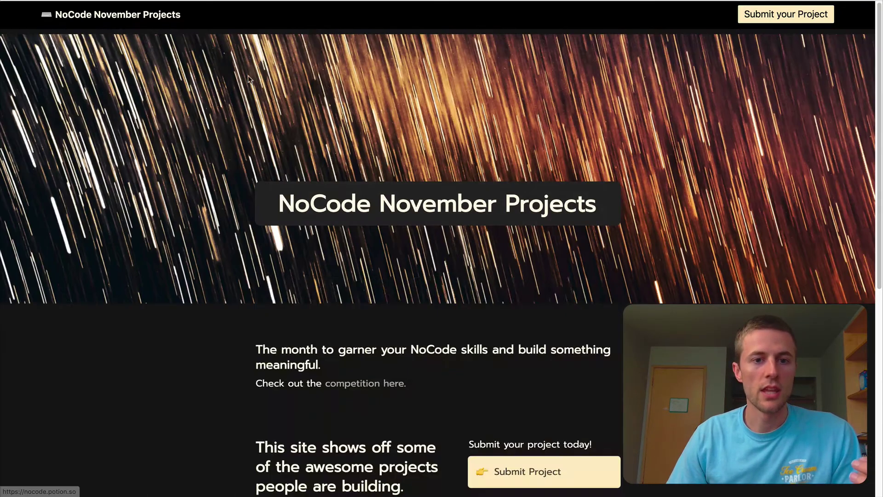
pyautogui.scroll(-6, 248, 147)
pyautogui.scroll(-3, 499, 211)
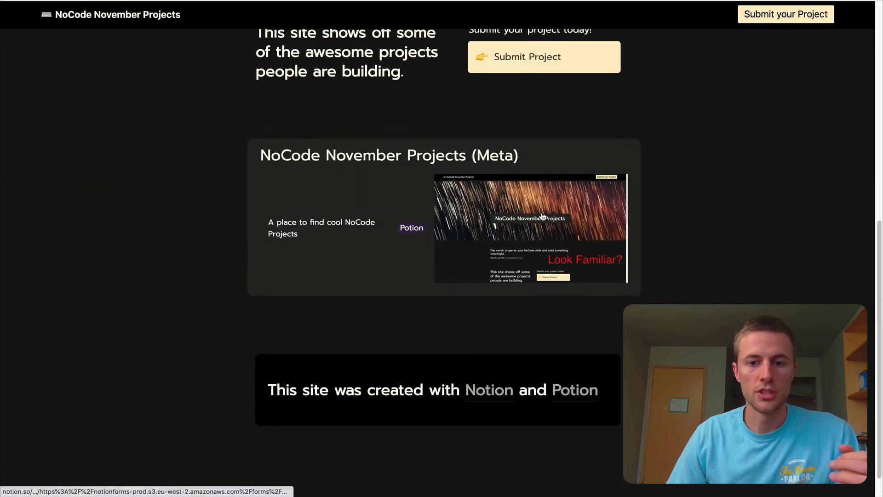
pyautogui.click(389, 199)
pyautogui.scroll(-1, 508, 213)
pyautogui.moveTo(446, 379); pyautogui.dragTo(450, 282)
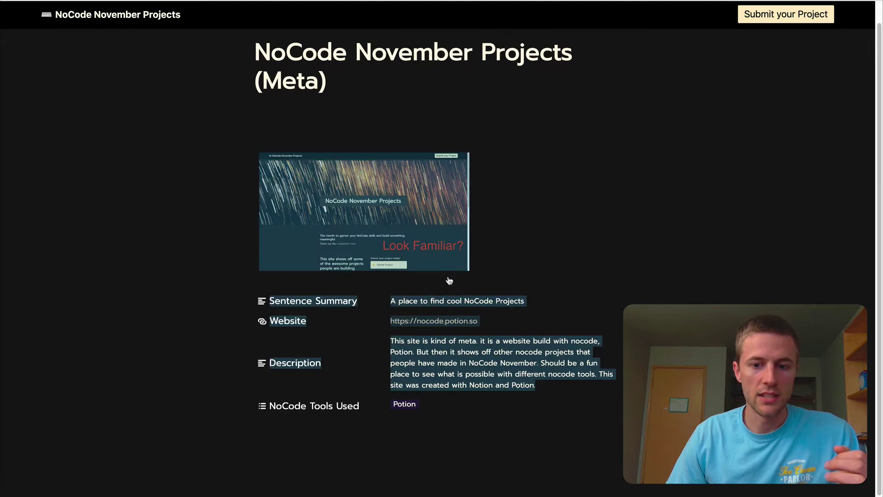
pyautogui.click(646, 296)
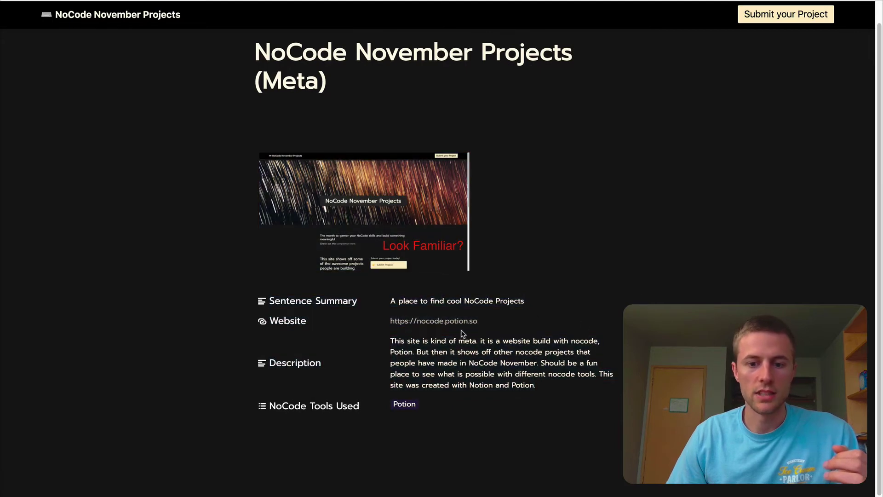
pyautogui.click(137, 20)
pyautogui.scroll(-2, 420, 329)
# Close the Marketing Month preview in Notion and open the NoCode November Projects page from the sidebar
pyautogui.hotkey('ctrl', 'Left')
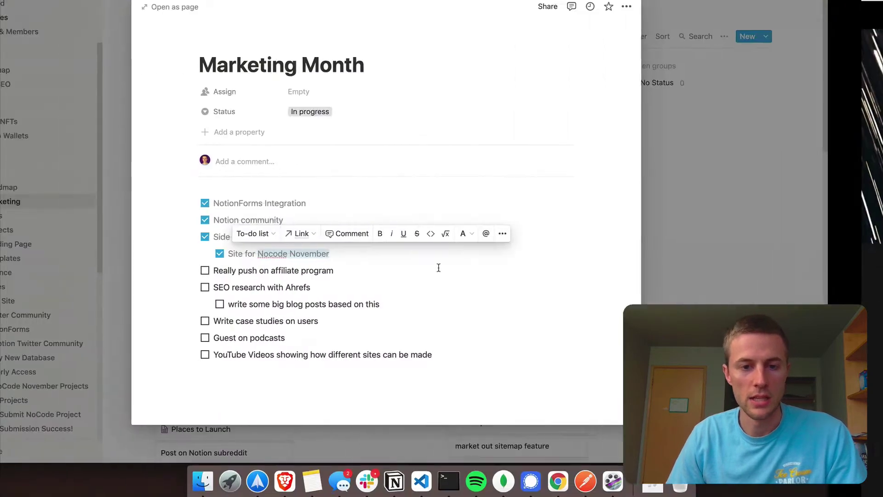
pyautogui.click(766, 225)
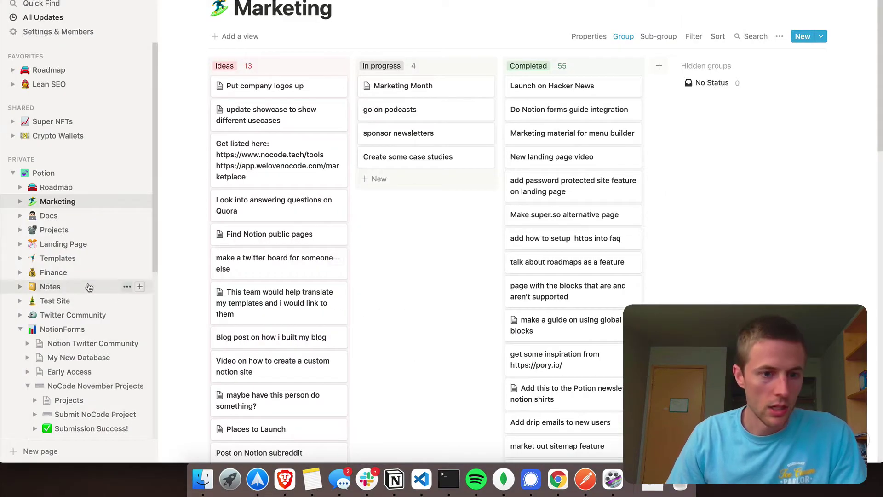
pyautogui.scroll(-4, 74, 240)
pyautogui.scroll(-2, 74, 239)
pyautogui.click(46, 180)
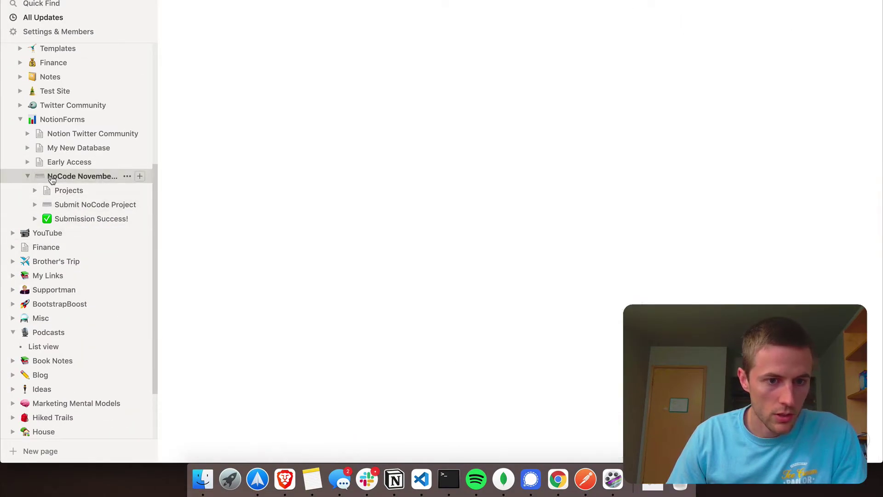
pyautogui.scroll(-5, 425, 306)
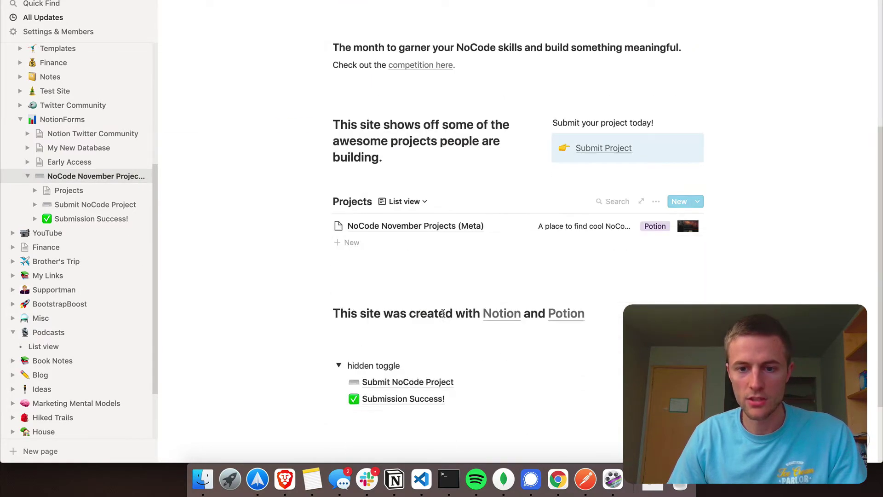
pyautogui.scroll(-3, 434, 309)
pyautogui.scroll(2, 430, 322)
pyautogui.scroll(3, 430, 328)
pyautogui.scroll(3, 442, 230)
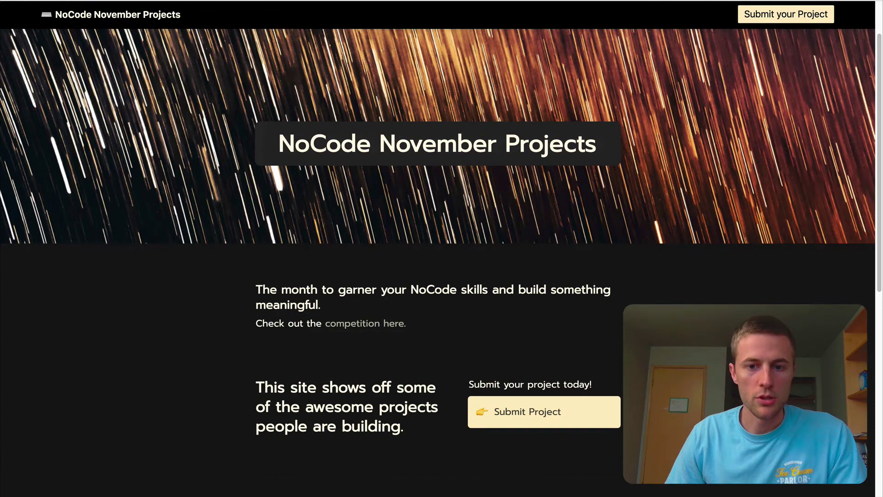
# Open the project submission form from the site header and look it over
pyautogui.scroll(-5, 441, 249)
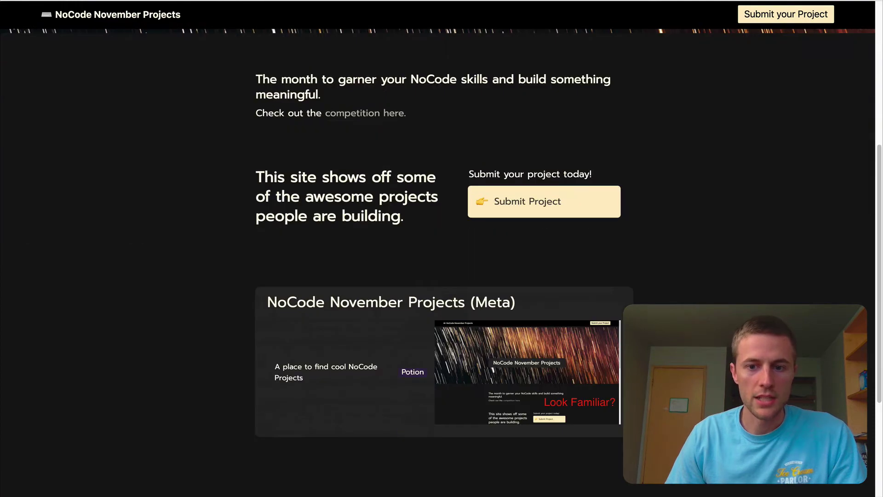
pyautogui.scroll(5, 441, 249)
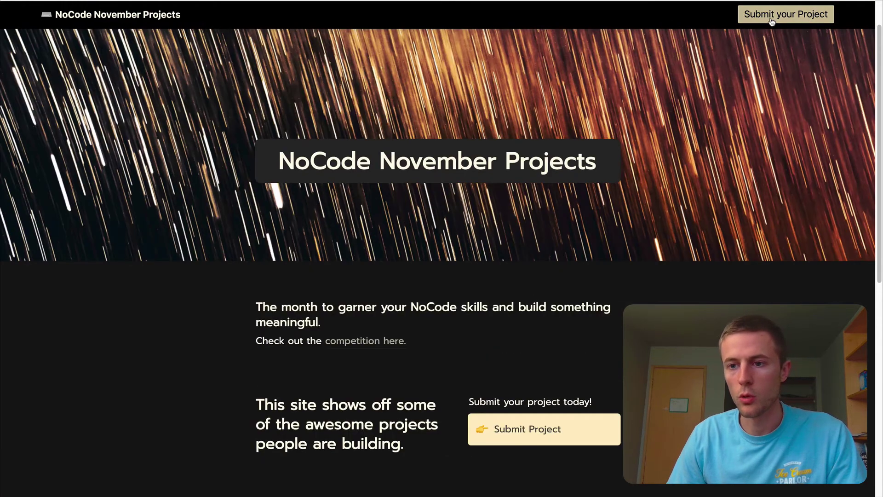
pyautogui.click(773, 16)
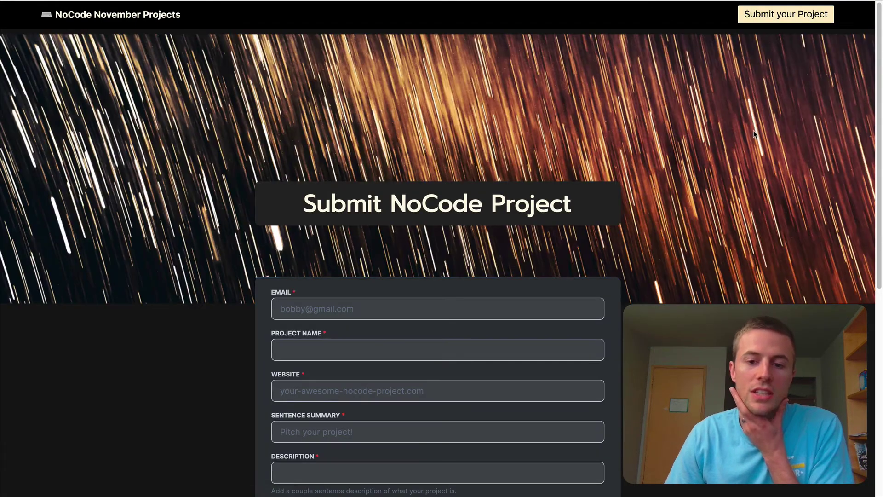
pyautogui.scroll(-5, 724, 221)
pyautogui.scroll(1, 696, 219)
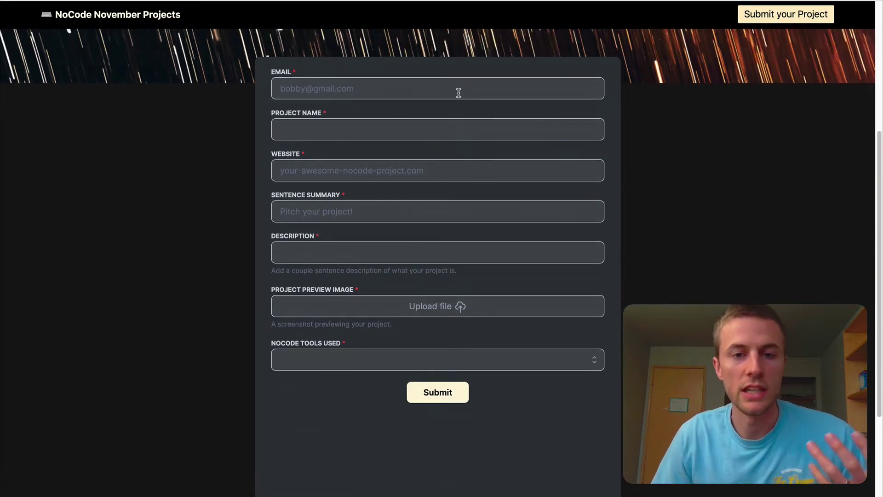
pyautogui.scroll(1, 253, 57)
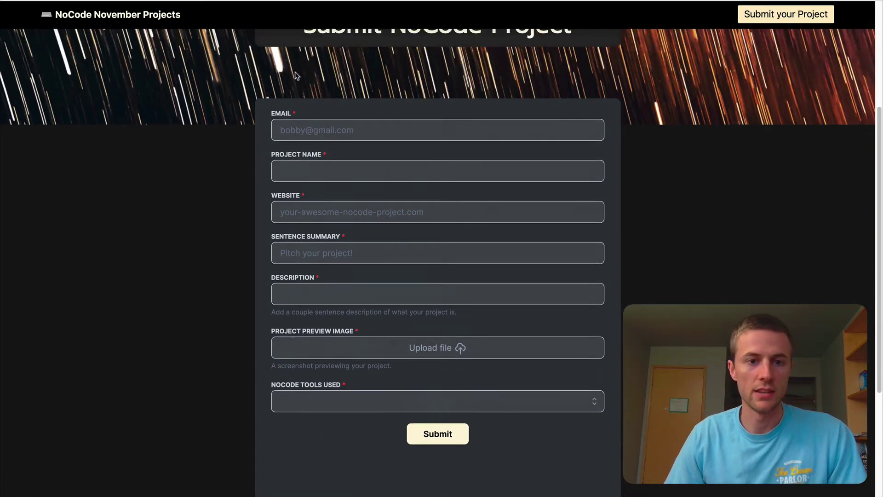
# From the homepage, view the Meta project card, then reopen the submission form and scroll down to it
pyautogui.click(170, 25)
pyautogui.scroll(-8, 345, 189)
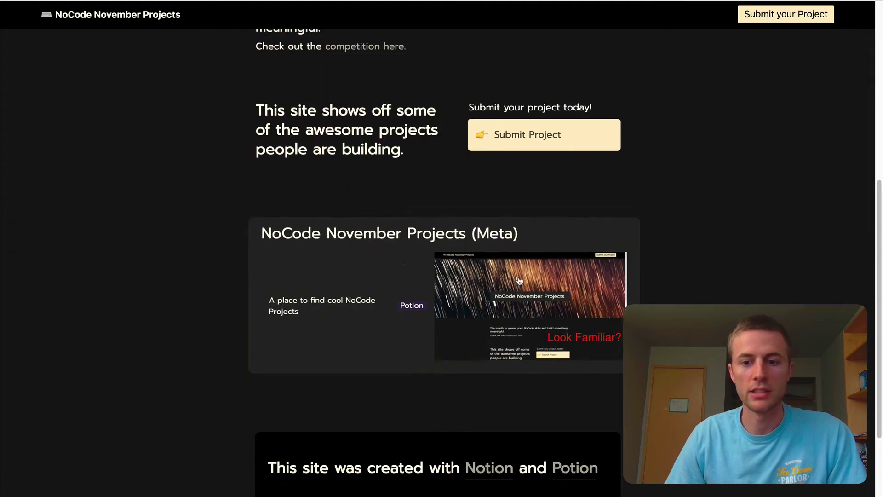
pyautogui.scroll(-1, 471, 366)
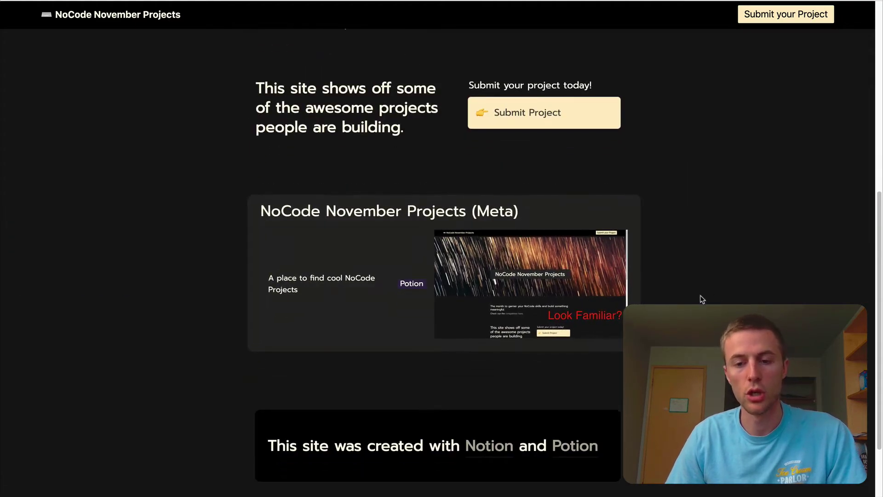
pyautogui.scroll(-2, 703, 290)
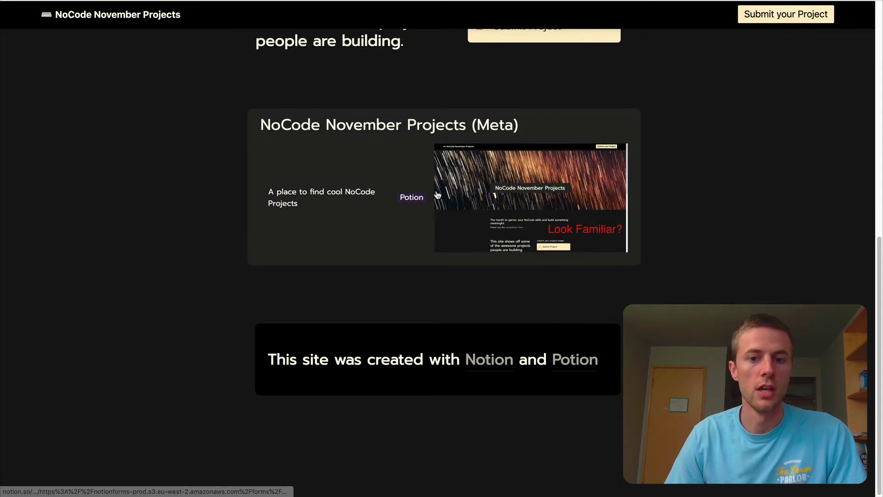
pyautogui.click(398, 158)
pyautogui.click(170, 18)
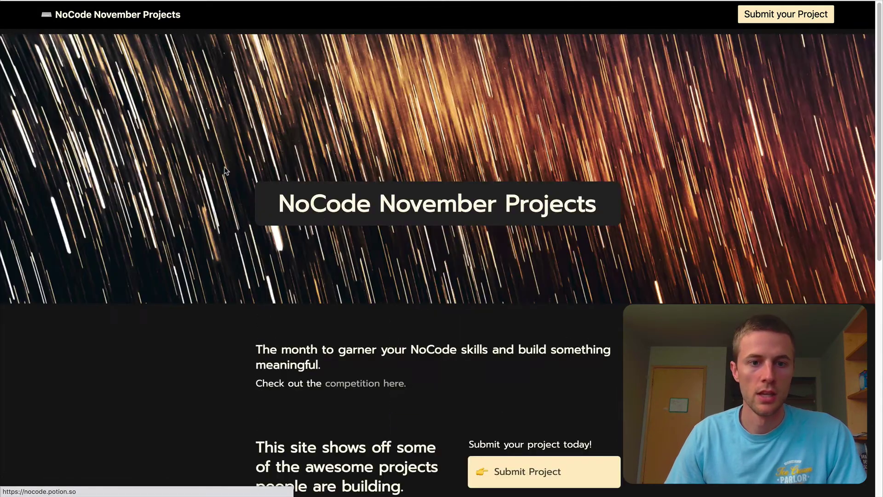
pyautogui.click(786, 14)
pyautogui.scroll(-5, 467, 248)
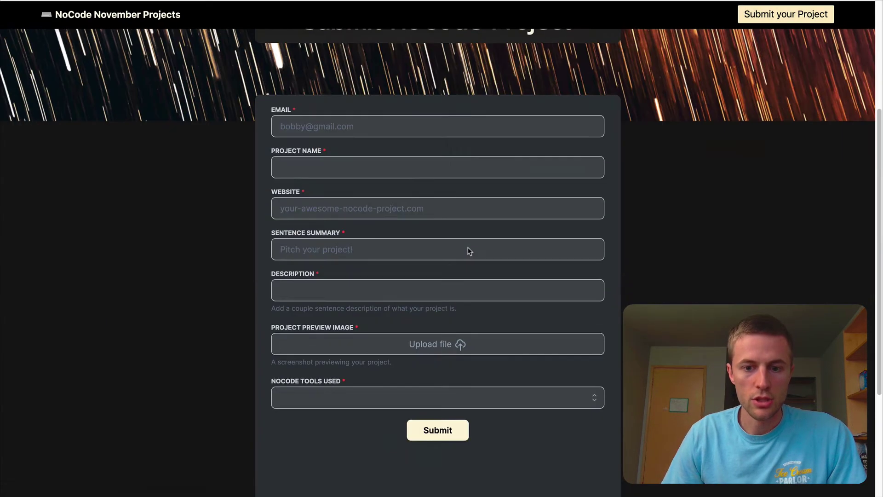
pyautogui.scroll(-5, 466, 244)
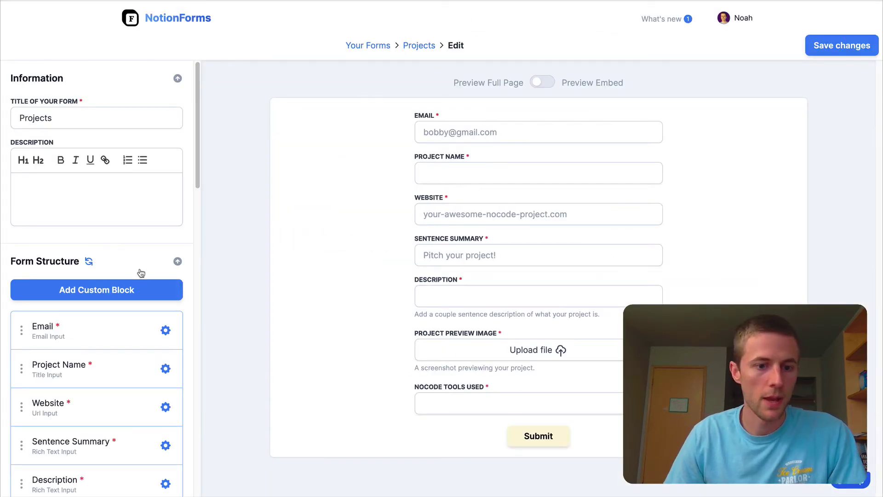
# Scroll the Form Structure sidebar, then move to Notion's NoCode November Projects page and scroll to the Projects database
pyautogui.scroll(-7, 135, 274)
pyautogui.scroll(-6, 136, 272)
pyautogui.scroll(-7, 136, 271)
pyautogui.scroll(10, 137, 269)
pyautogui.scroll(7, 137, 270)
pyautogui.scroll(4, 136, 269)
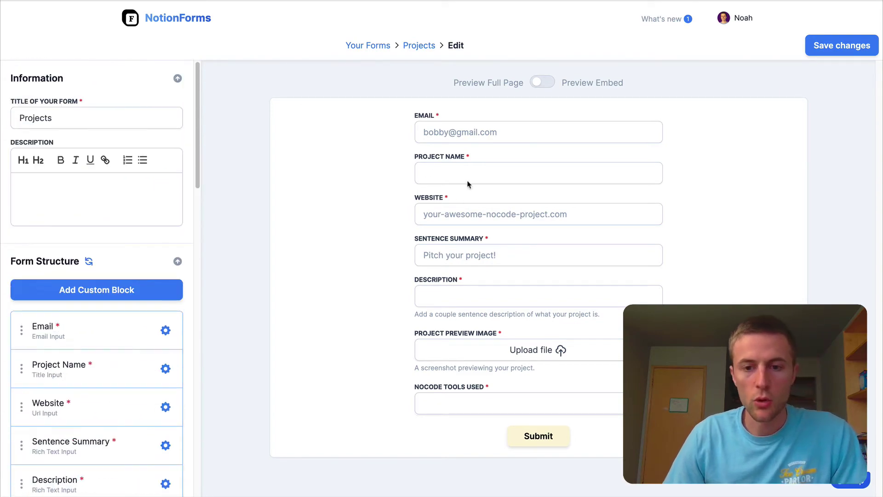
pyautogui.hotkey('ctrl', 'Left')
pyautogui.scroll(-5, 402, 177)
pyautogui.scroll(-3, 414, 276)
# Switch the Projects database to Table view and scroll across all its columns
pyautogui.click(415, 230)
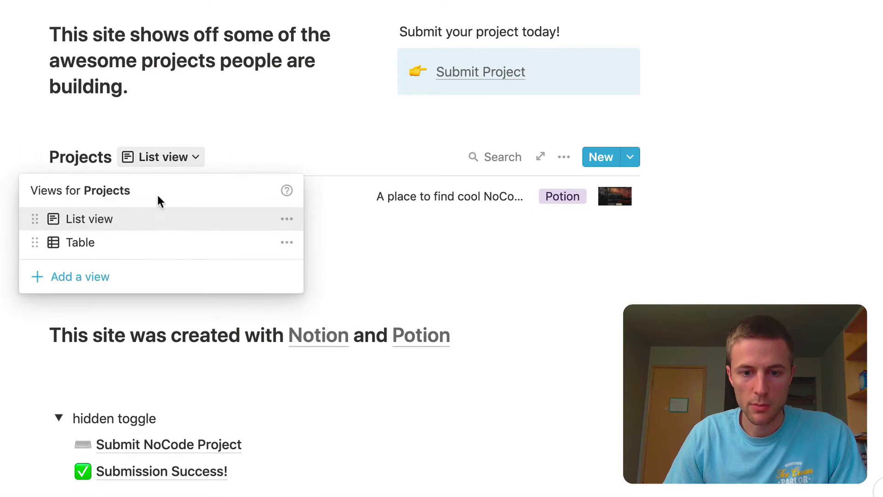
pyautogui.click(94, 247)
pyautogui.hscroll(10, 374, 239)
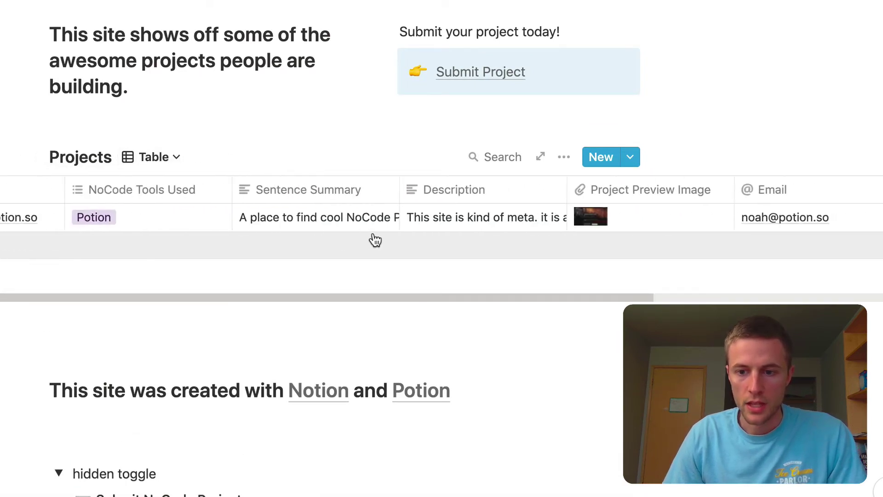
pyautogui.hscroll(5, 375, 240)
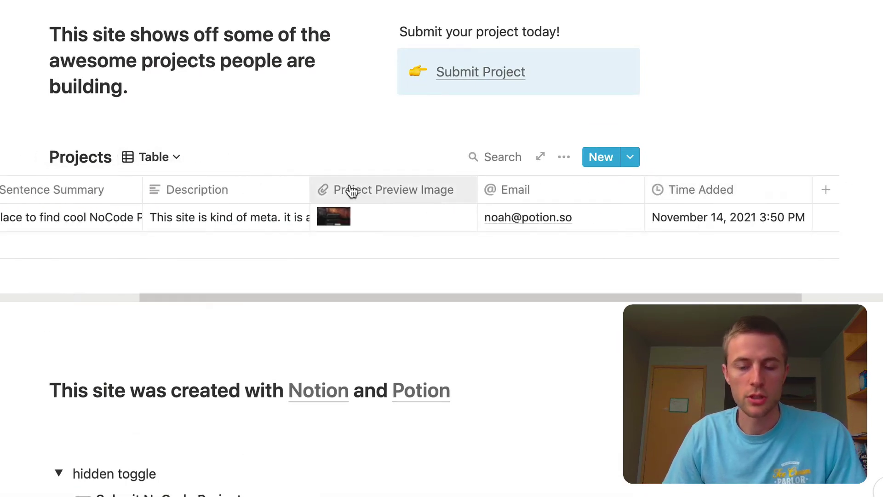
pyautogui.hscroll(-3, 75, 195)
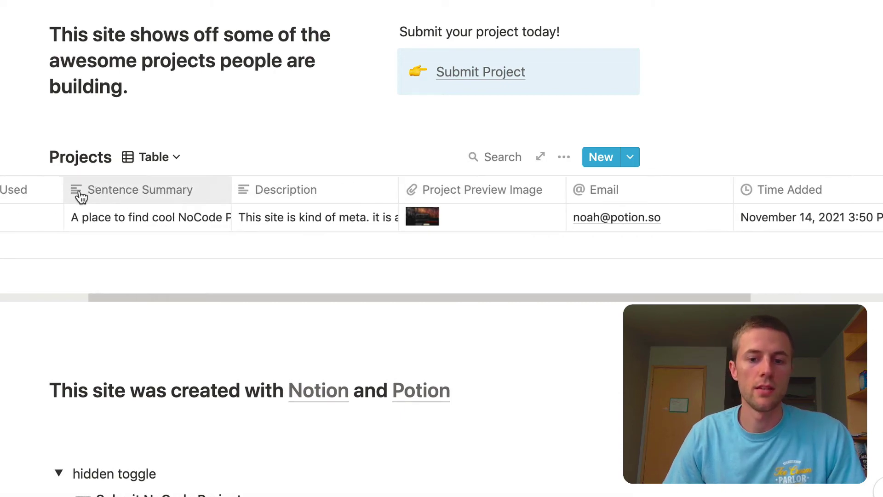
pyautogui.hscroll(-3, 166, 200)
pyautogui.hscroll(-3, 168, 198)
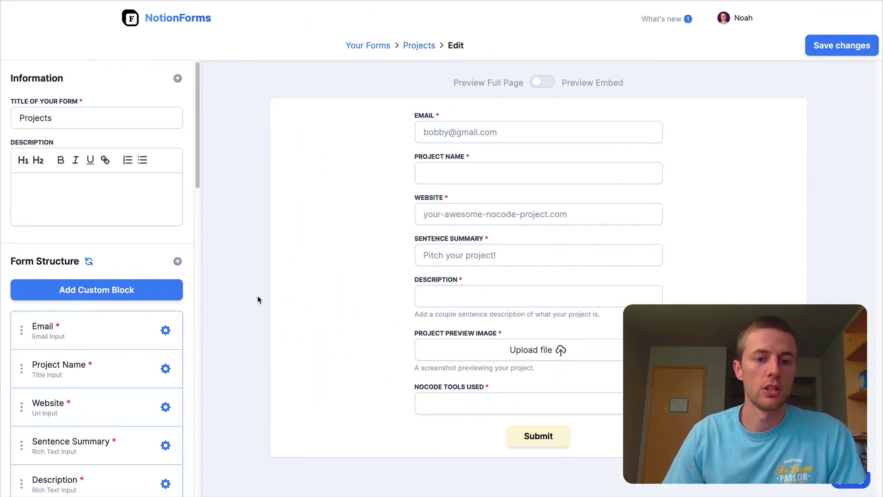
pyautogui.scroll(-6, 151, 281)
pyautogui.scroll(-3, 150, 272)
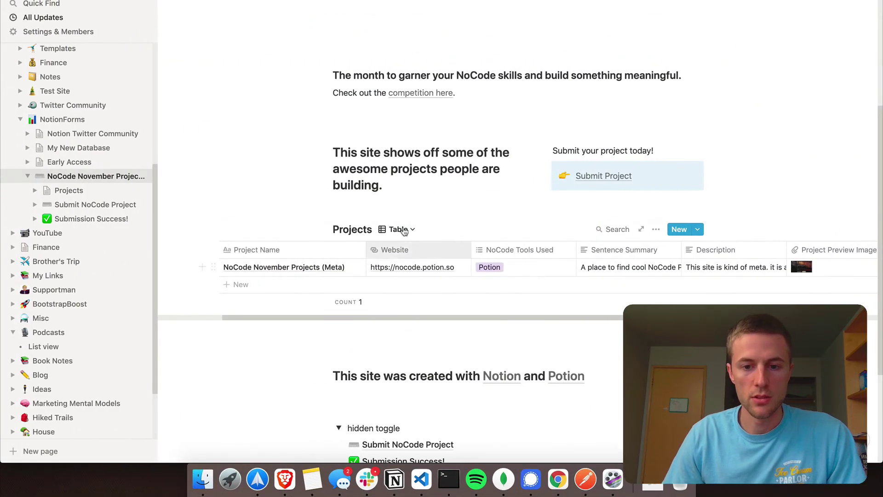
# Return the Projects database to List view and go back to the NotionForms window
pyautogui.click(398, 229)
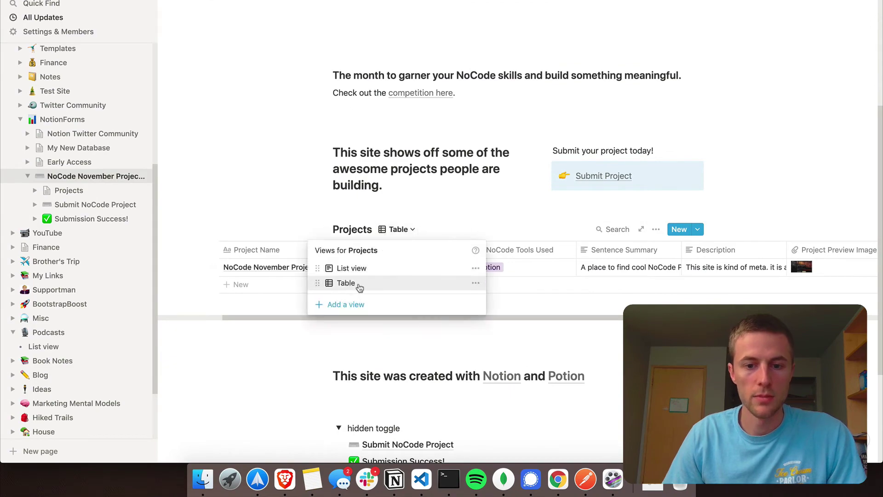
pyautogui.click(359, 268)
pyautogui.press('super+Tab')
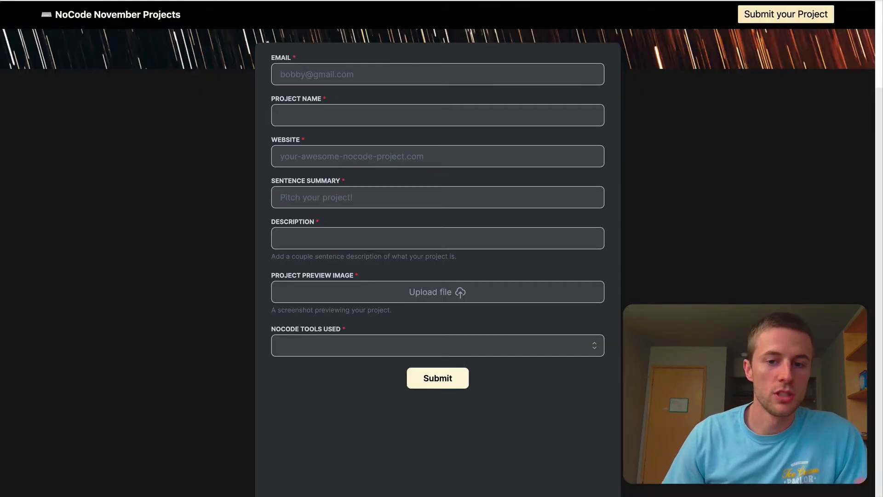
# Go from the published submission form to the homepage and browse the Meta project card and footer
pyautogui.hotkey('ctrl', 'Tab')
pyautogui.scroll(5, 441, 182)
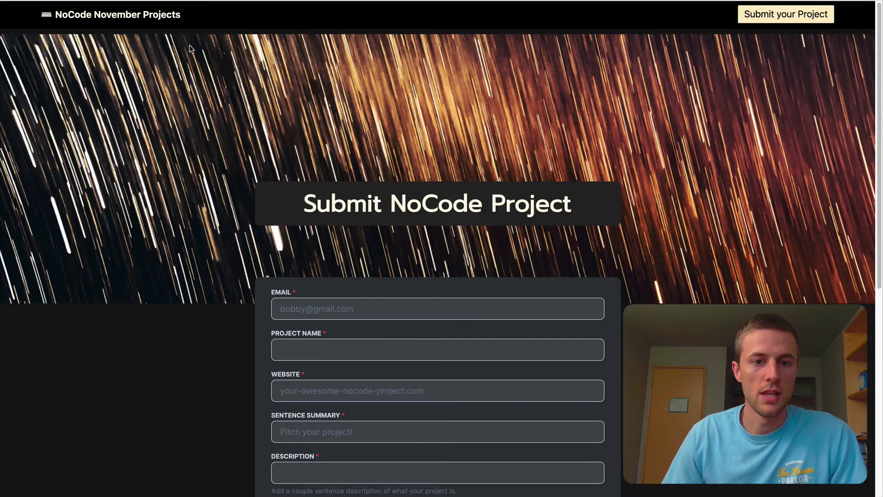
pyautogui.click(133, 20)
pyautogui.scroll(-3, 444, 355)
pyautogui.scroll(-5, 443, 355)
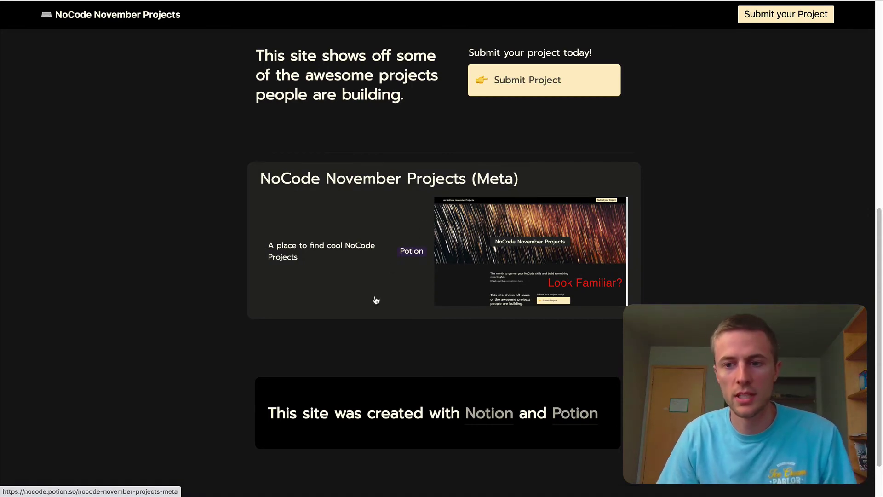
pyautogui.scroll(2, 376, 300)
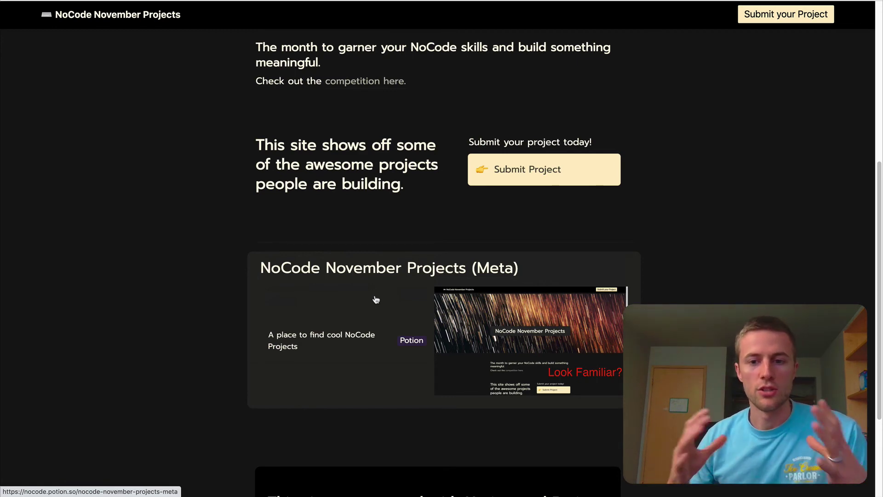
pyautogui.scroll(-3, 396, 338)
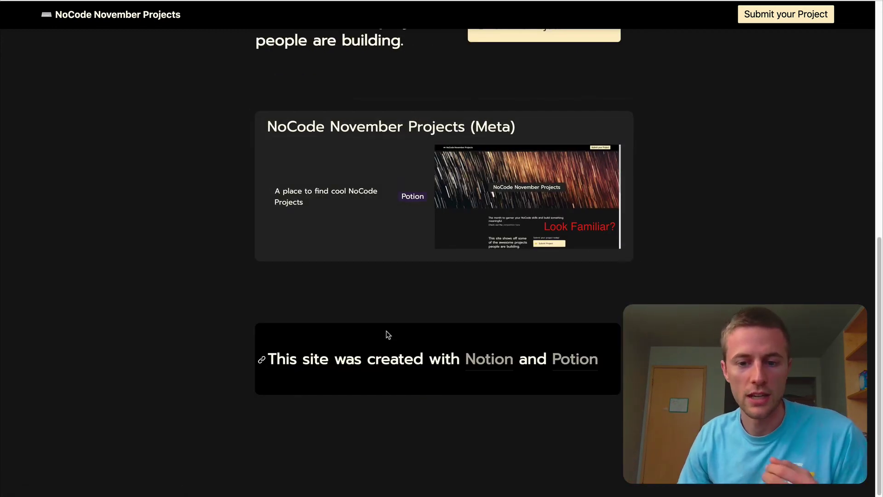
pyautogui.scroll(1, 337, 353)
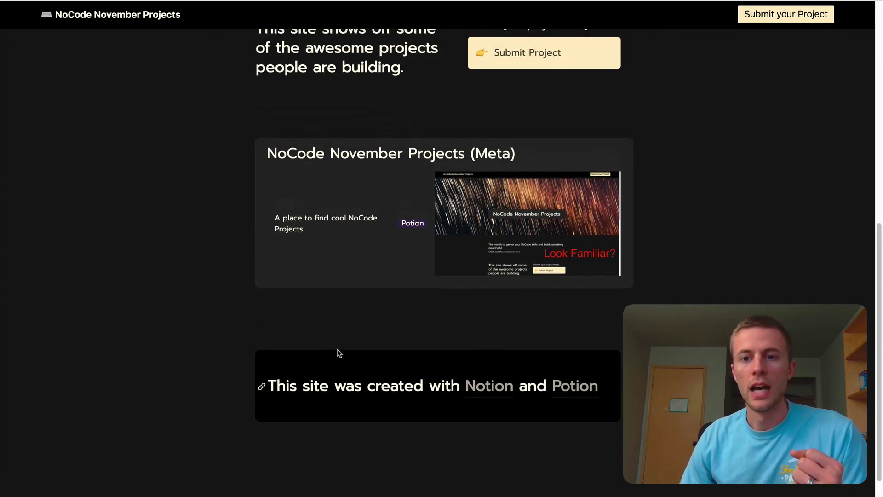
pyautogui.scroll(1, 337, 353)
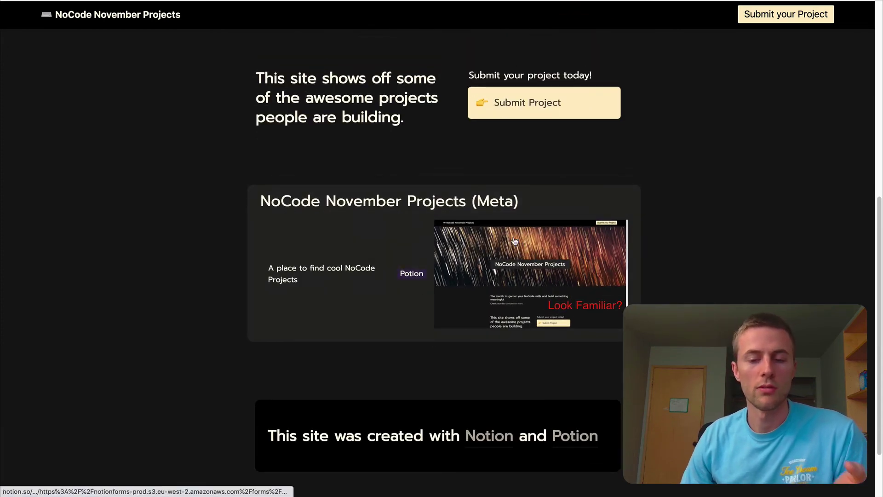
pyautogui.scroll(1, 507, 237)
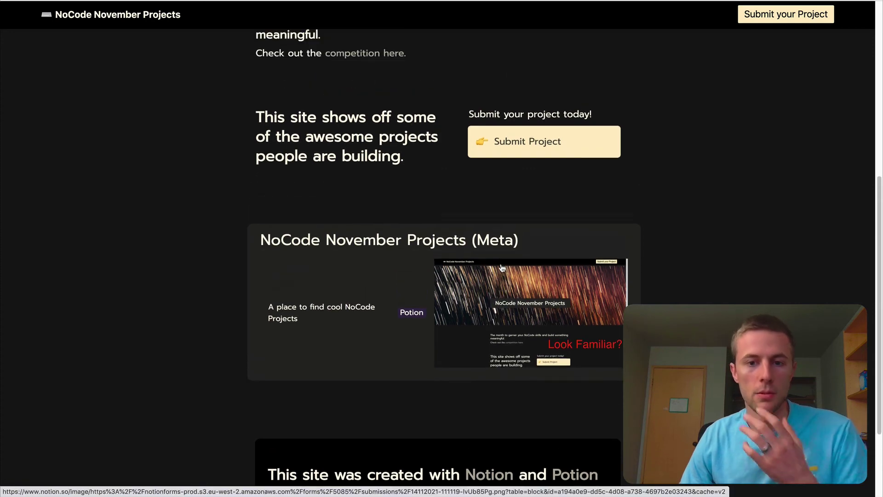
pyautogui.scroll(-1, 437, 295)
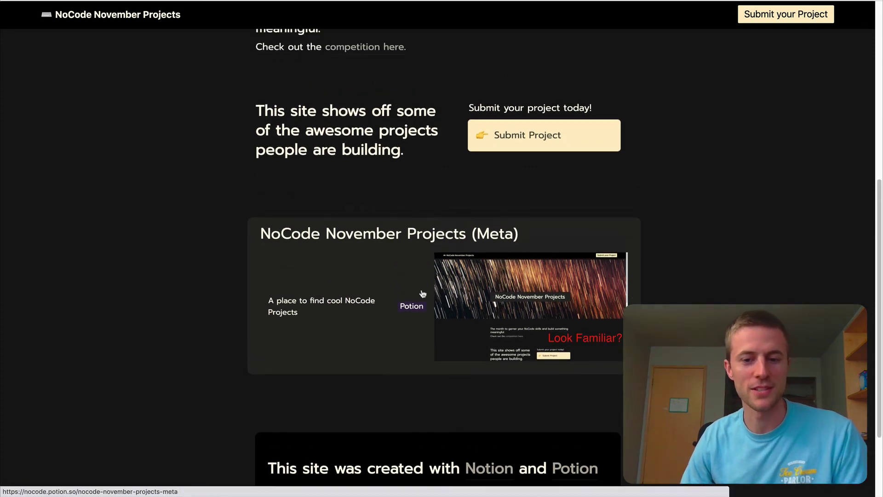
pyautogui.scroll(1, 368, 283)
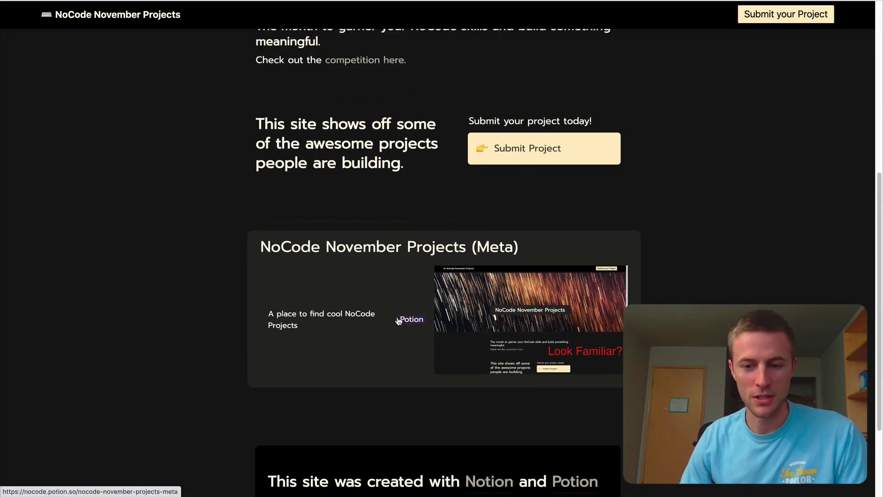
pyautogui.scroll(4, 429, 272)
pyautogui.scroll(3, 429, 267)
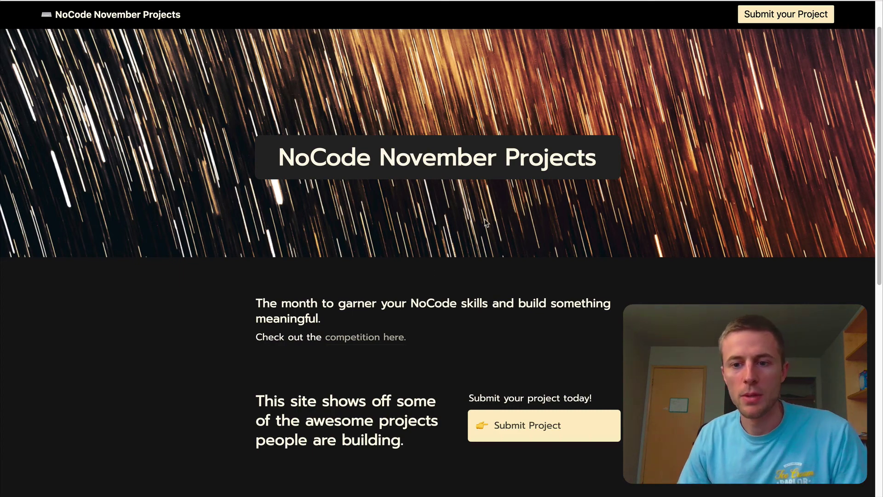
pyautogui.scroll(-8, 497, 292)
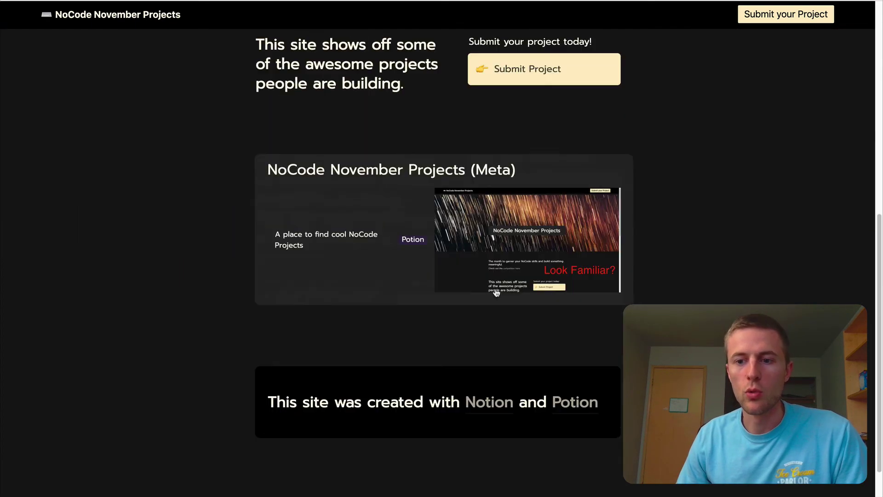
pyautogui.scroll(2, 497, 292)
pyautogui.scroll(7, 496, 292)
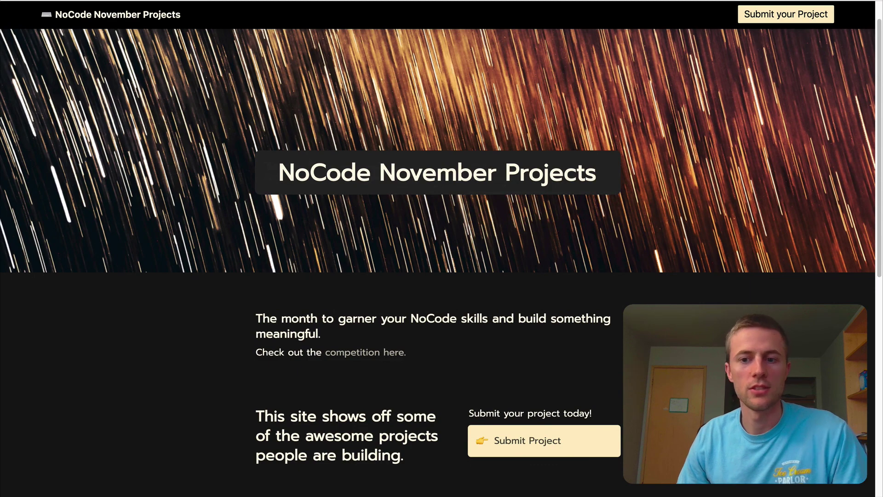